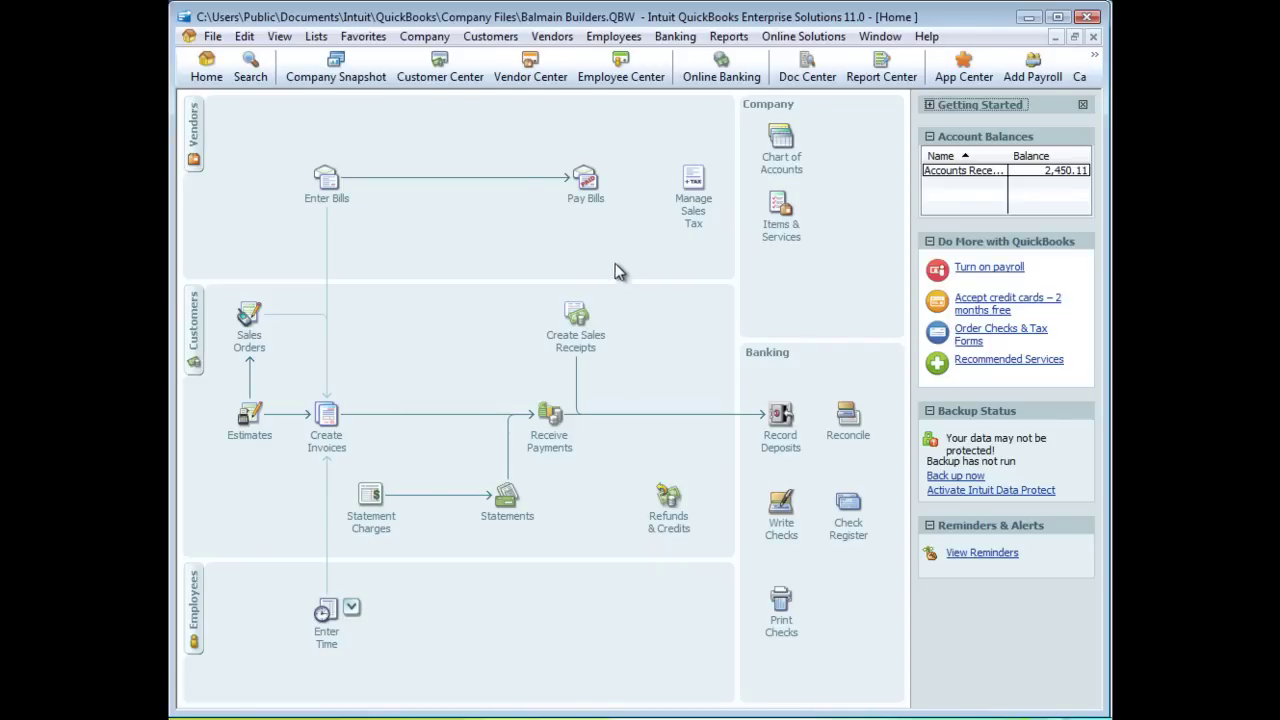
Step: Open the Balmain Builders Customer Center to view its invoice transactions
click(437, 66)
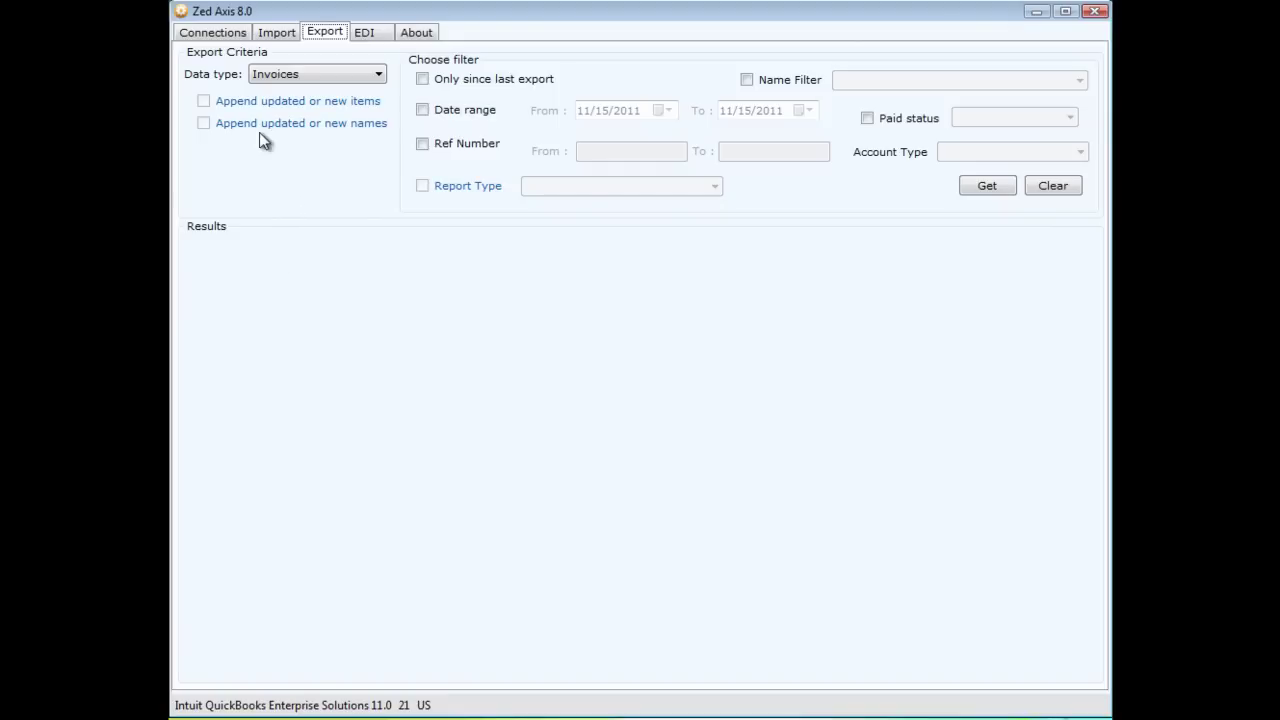
Step: Check the connected company file, then bring up the Invoices export criteria and filters
click(229, 33)
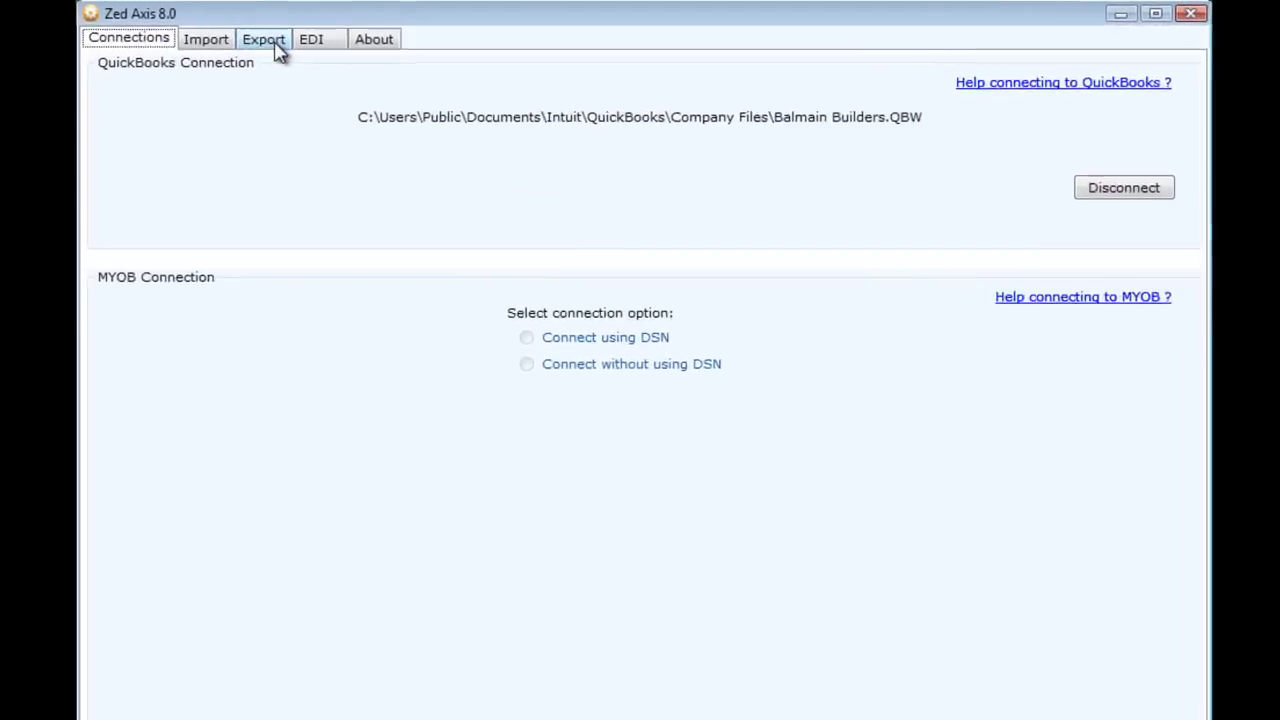
click(276, 45)
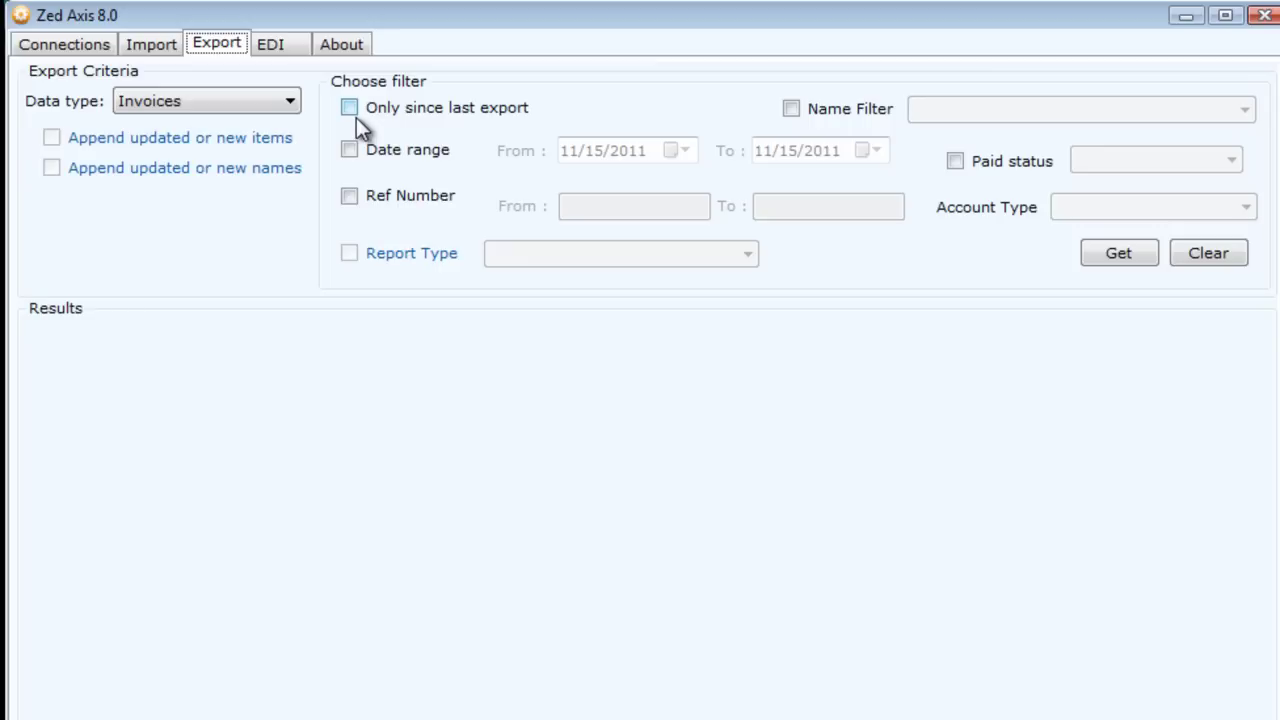
Step: Filter the export by Ref Number from 1005 to 1009
click(348, 198)
click(583, 206)
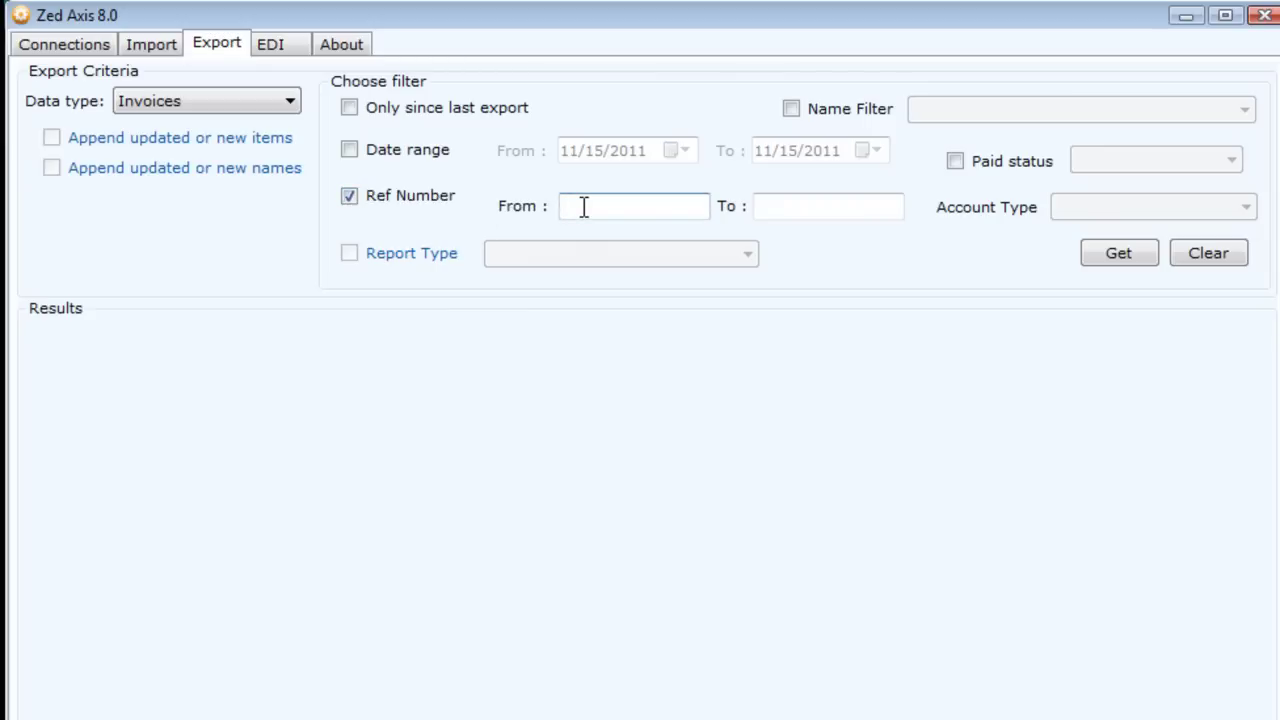
text(11)
key(BackSpace)
text(005)
key(Tab)
text(1009)
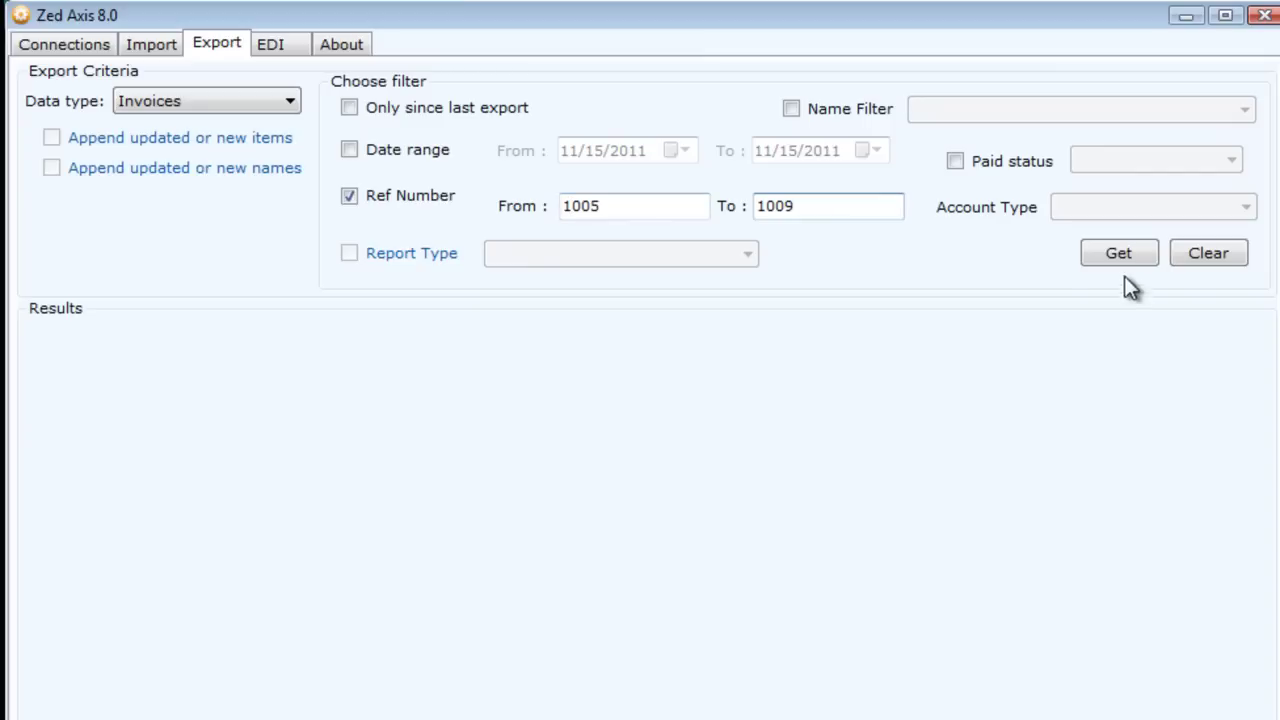
Step: Fetch the matching invoices and save them as Excel 2007 file 'transfer invoices'
click(1126, 255)
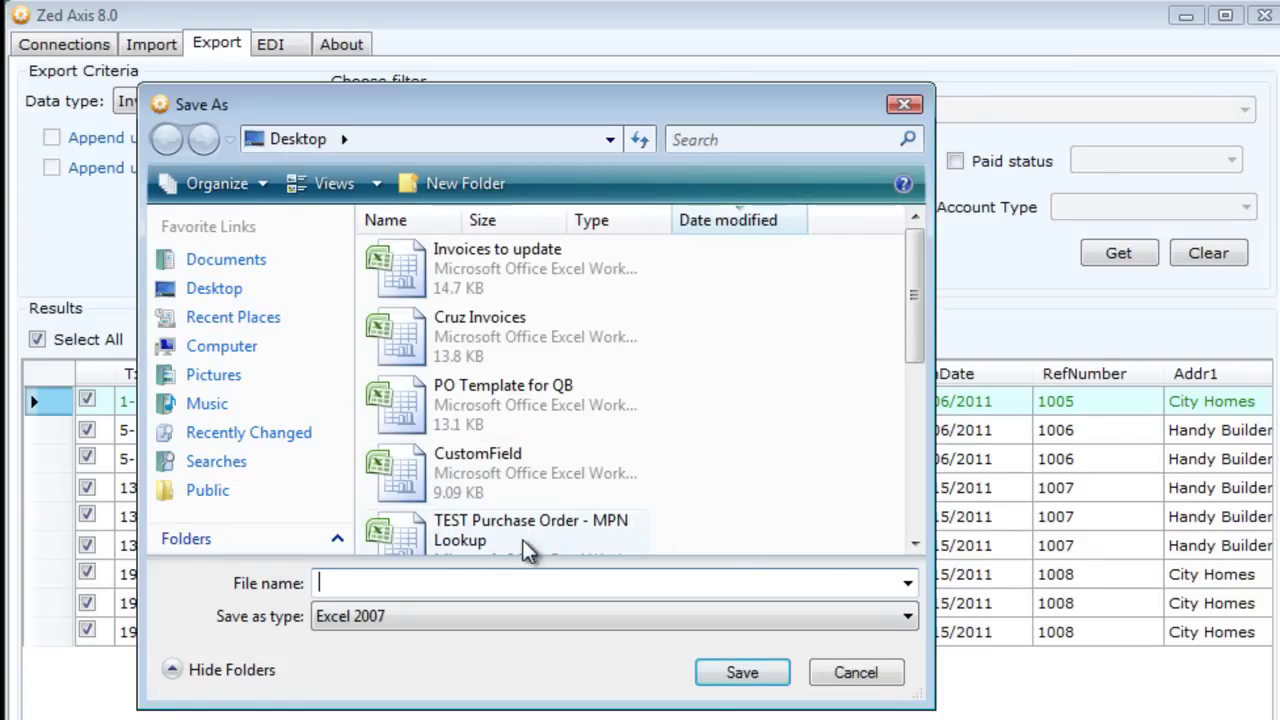
text(trans)
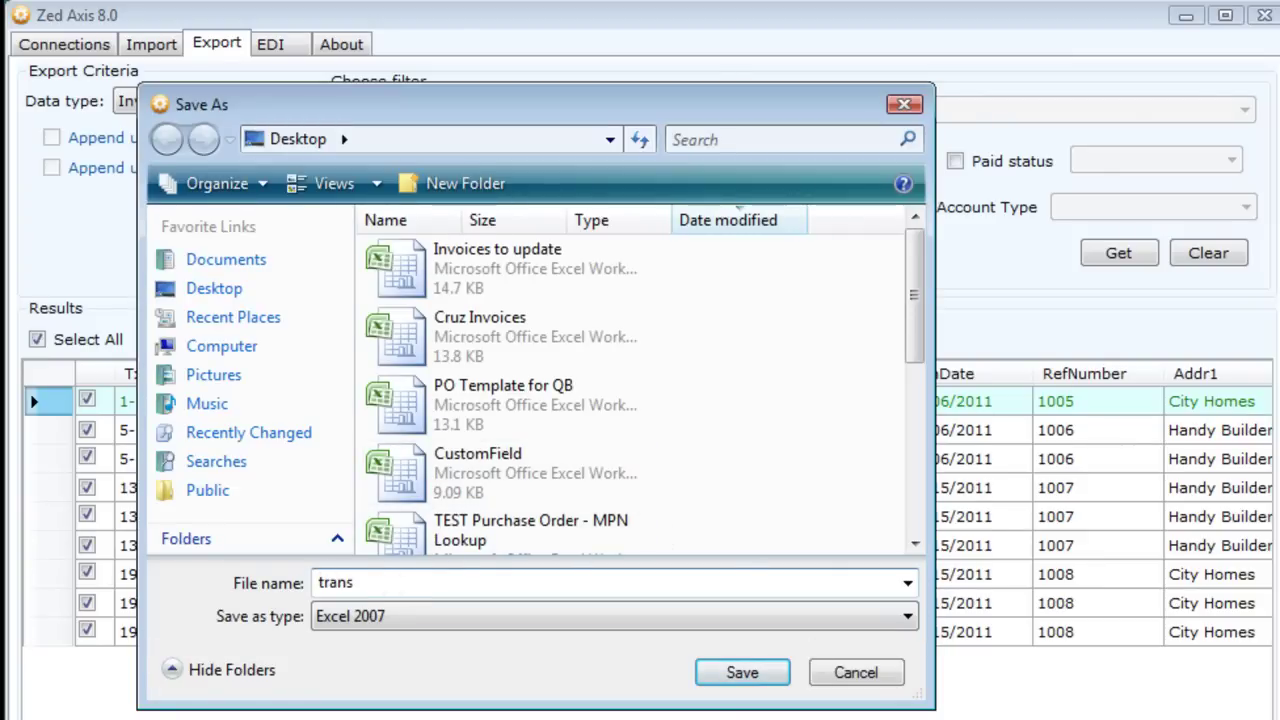
text(fer invoices)
click(737, 672)
Step: Disconnect Zed Axis from the Balmain Builders file and acknowledge the success message
click(70, 44)
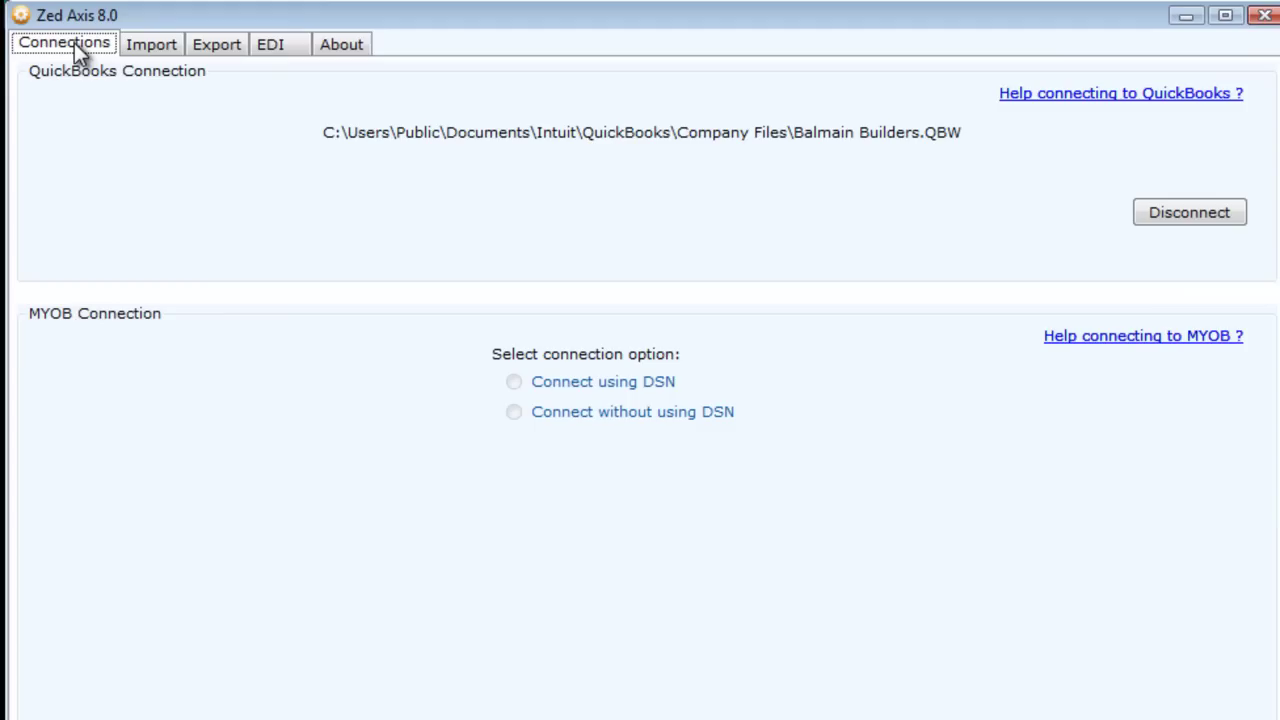
click(1160, 210)
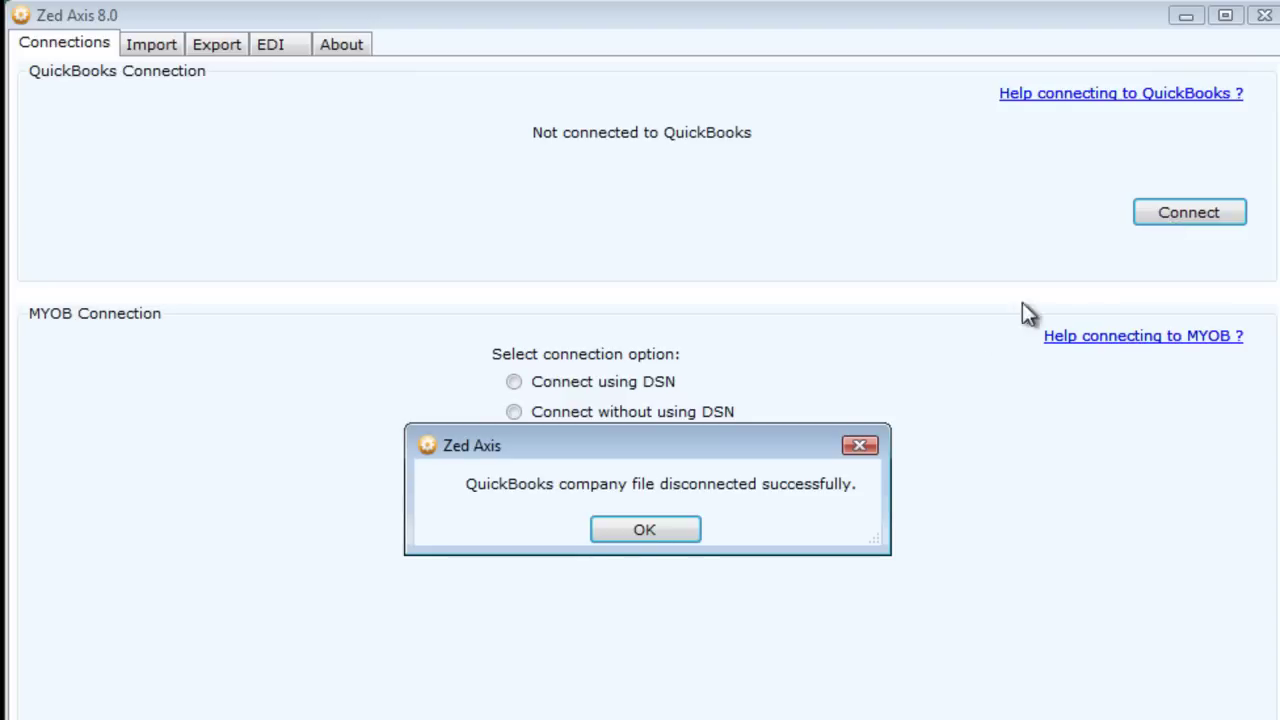
click(669, 533)
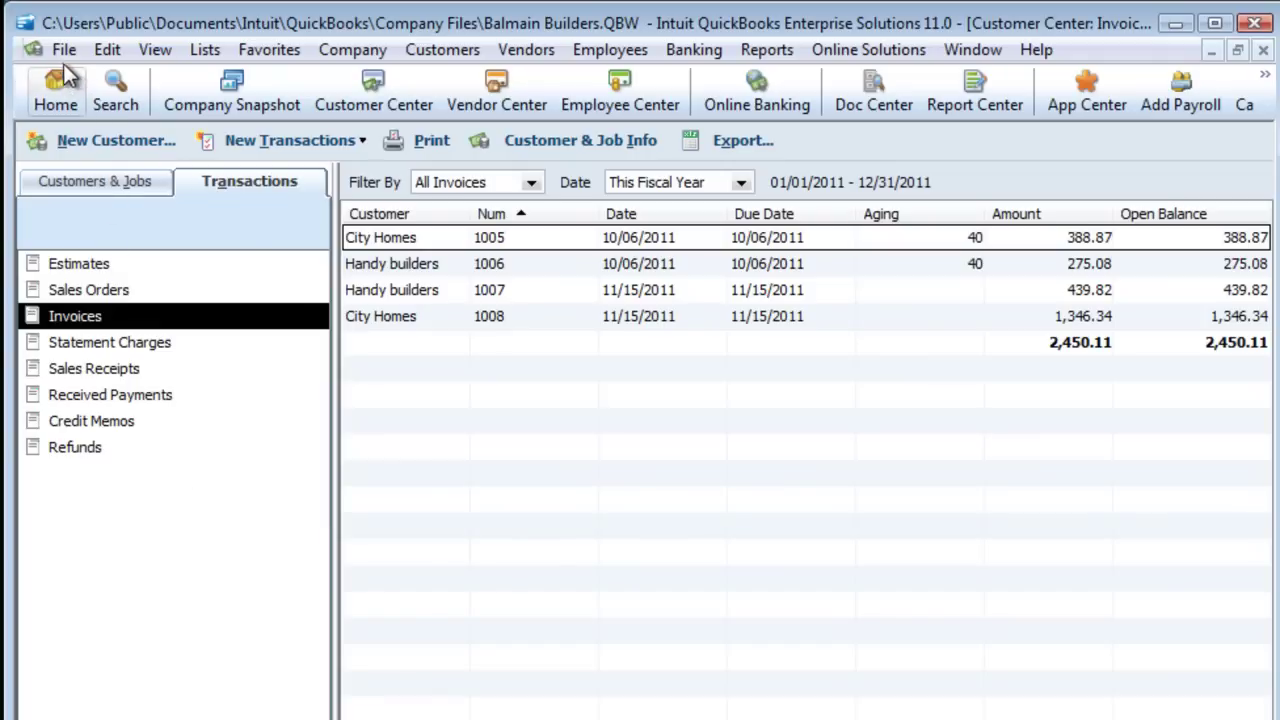
Step: Open Rozelle Realestate from File > Open Previous Company
click(64, 50)
mouse_move(163, 138)
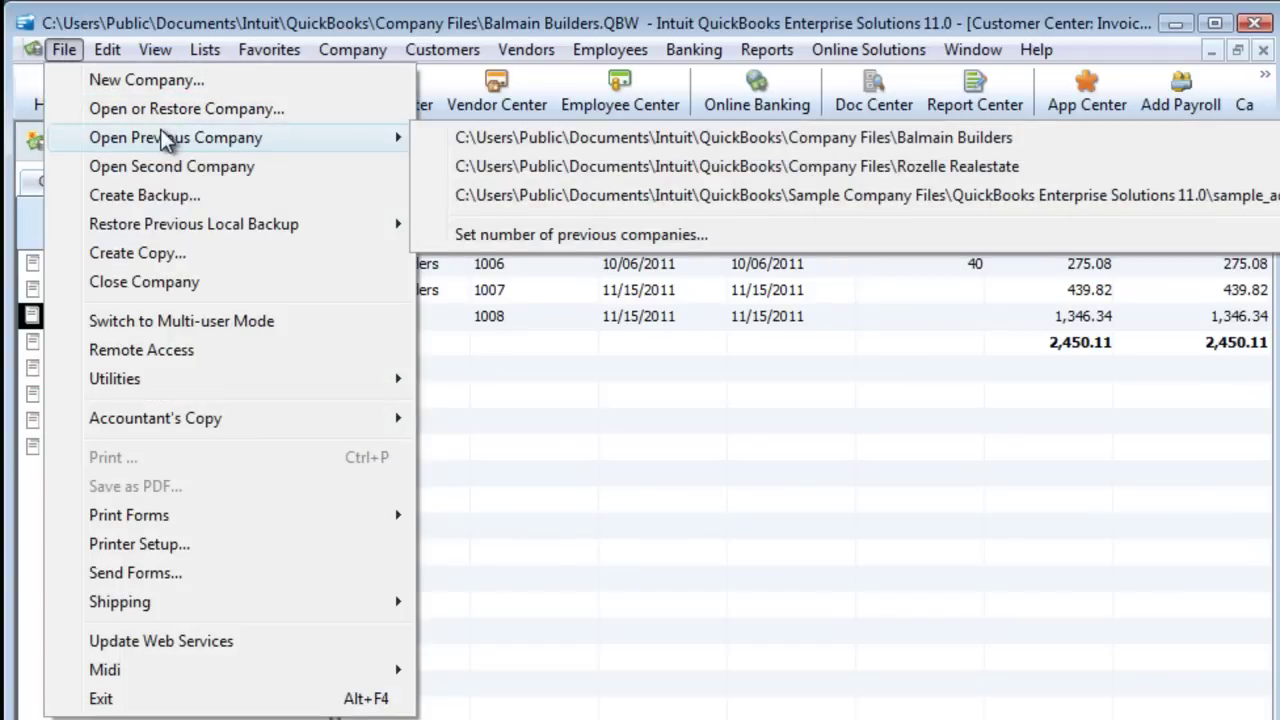
click(591, 166)
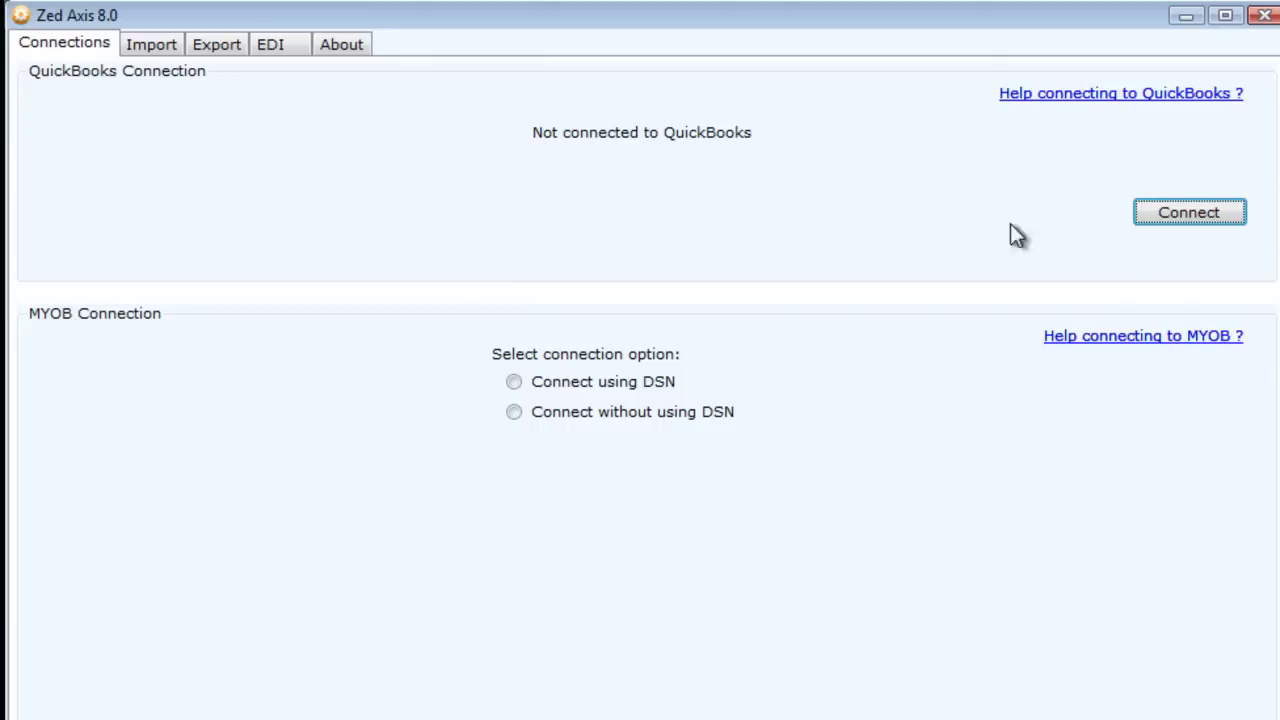
Step: Connect to Rozelle Realestate, load transfer invoices.xlsx for import, and edit the Invoice transfer mapping
click(1184, 220)
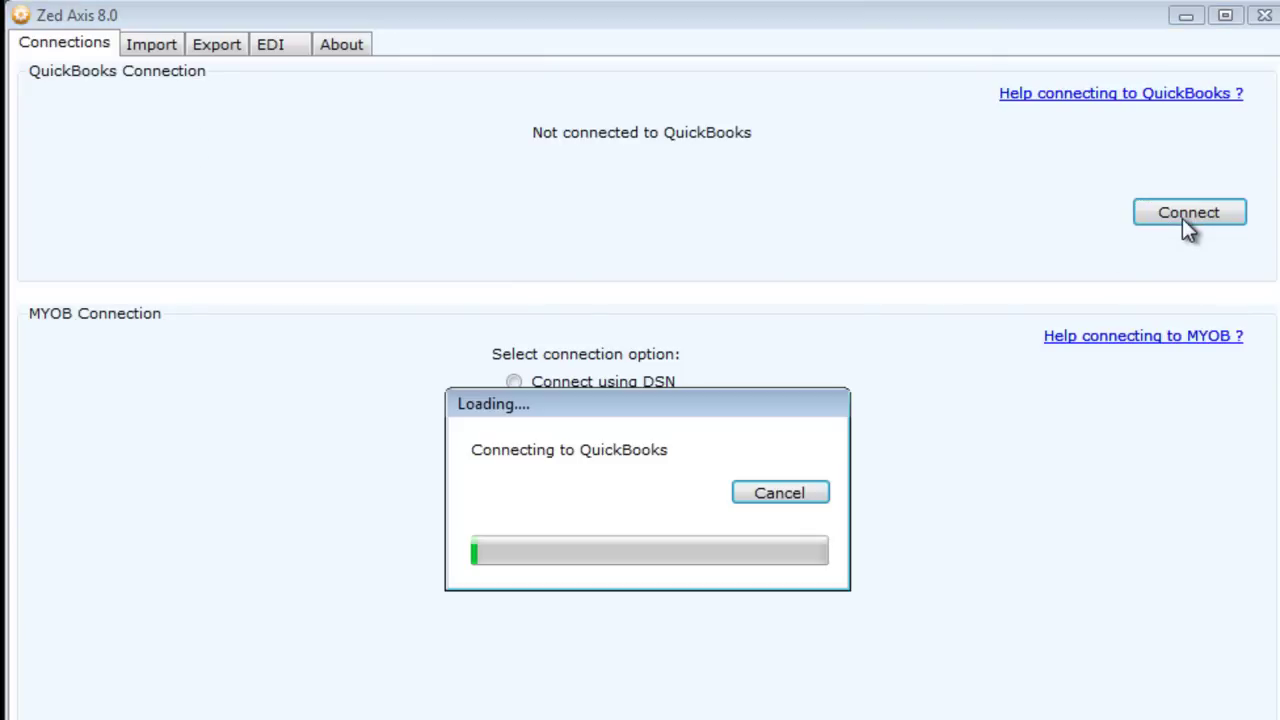
click(155, 48)
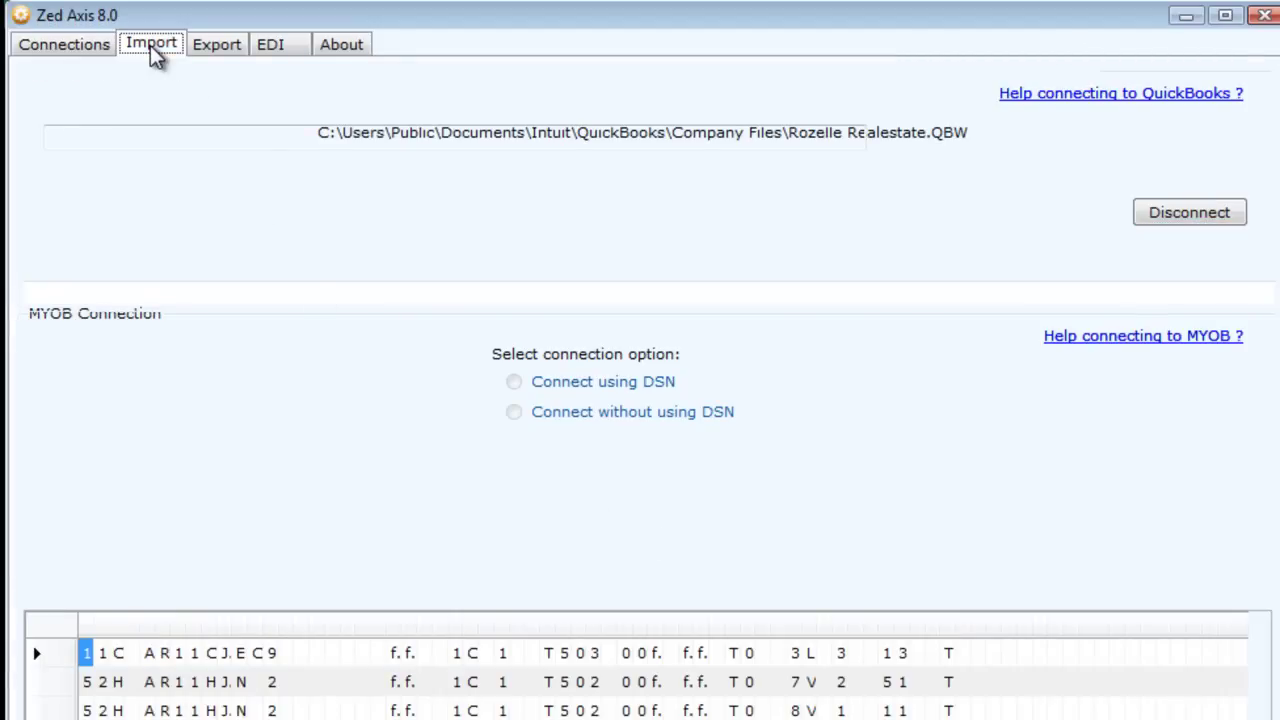
click(906, 143)
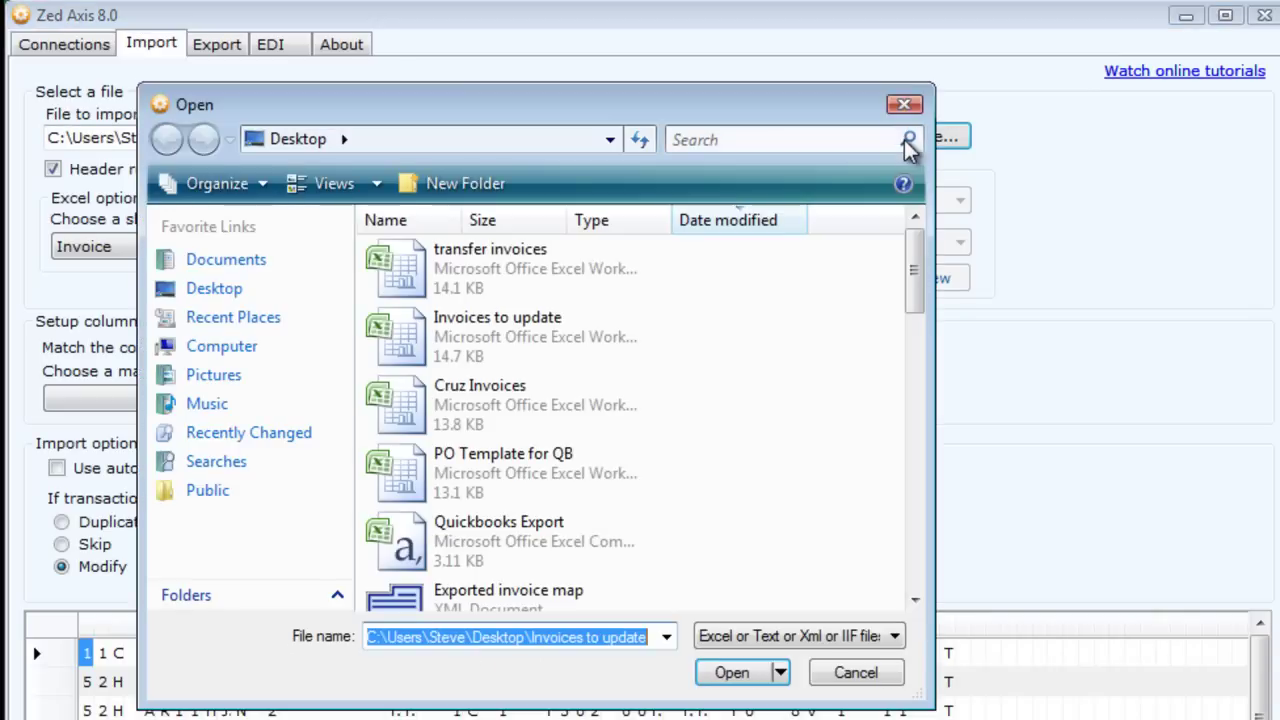
click(600, 268)
key(Escape)
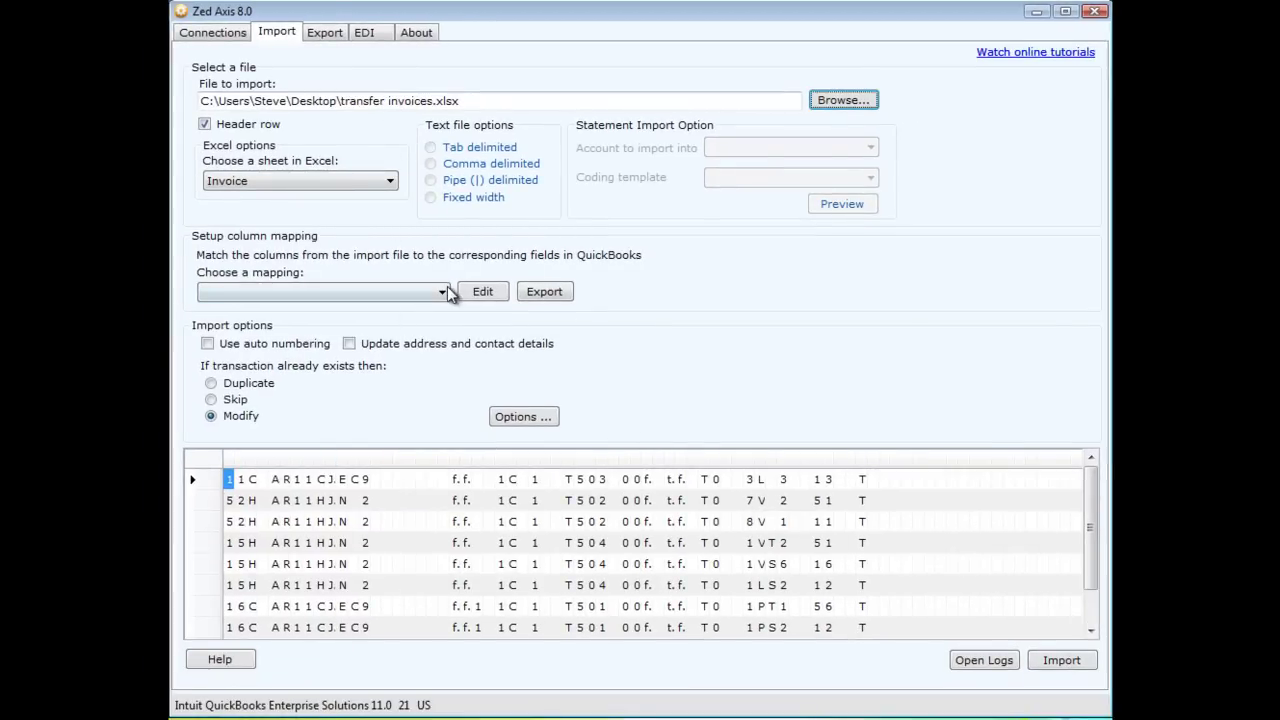
click(483, 291)
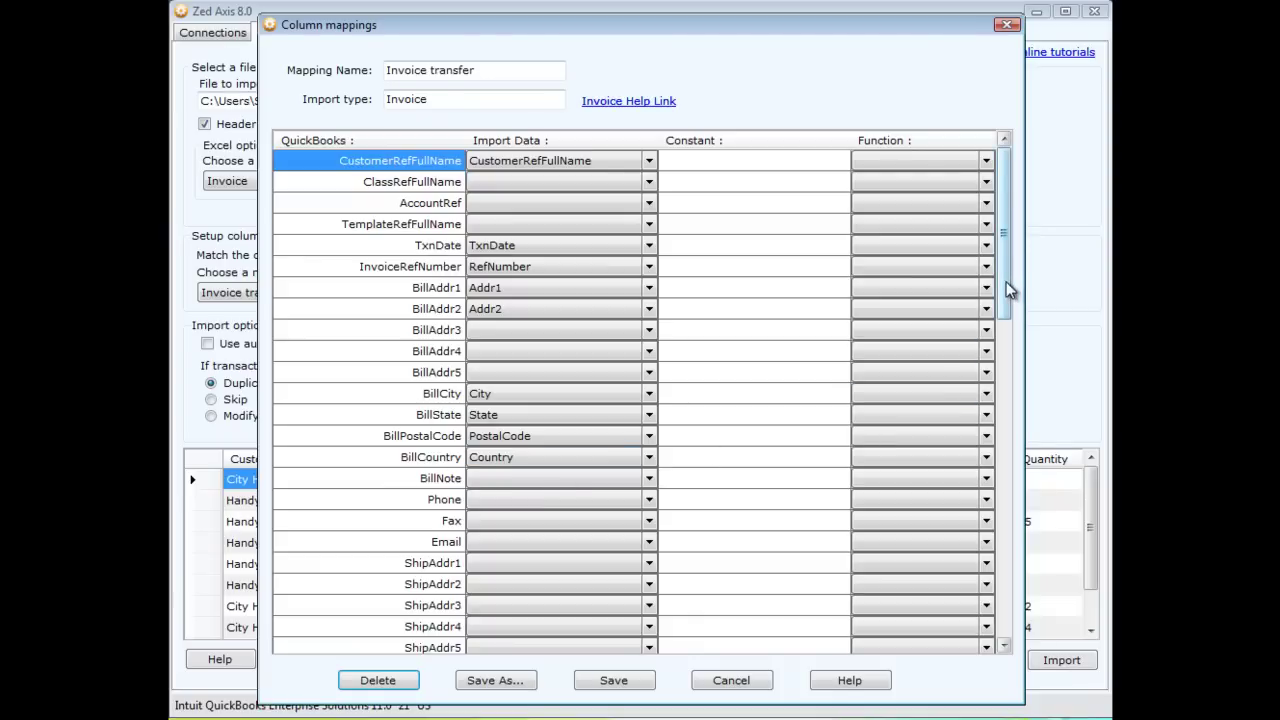
Step: Review the Invoice transfer mapping columns, then save the mapping and confirm
drag(1005, 286, 1005, 571)
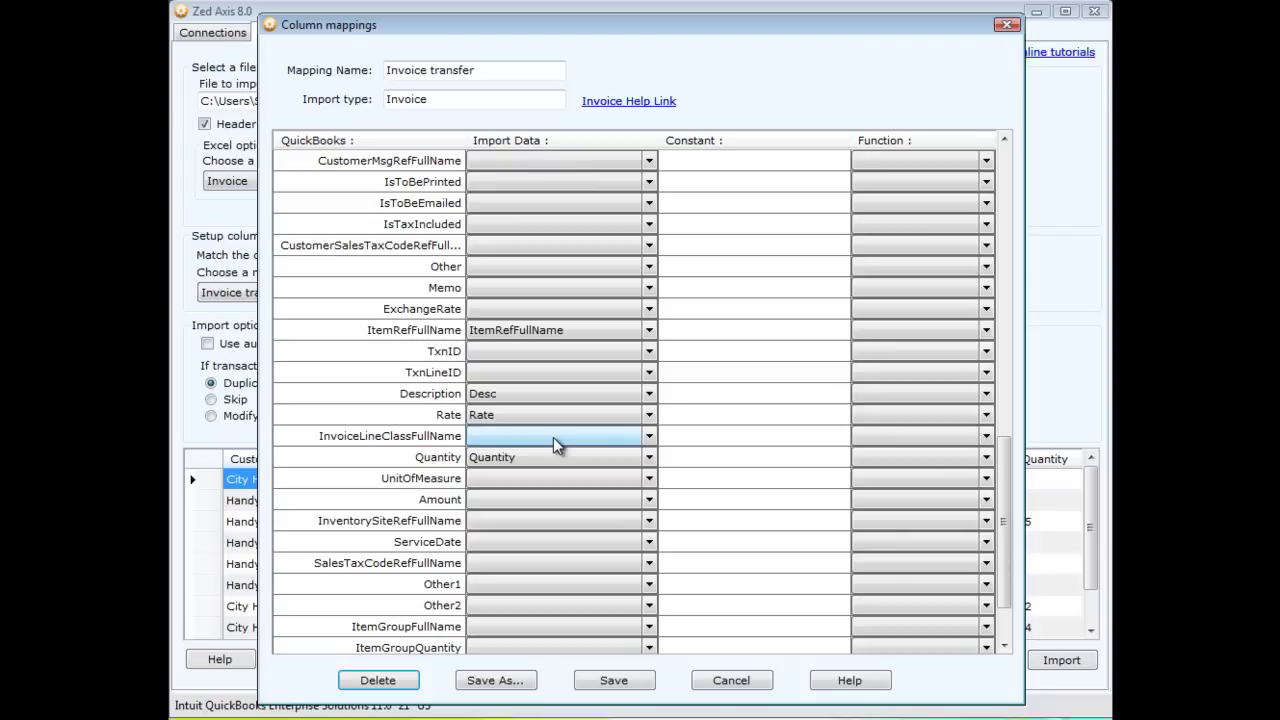
click(622, 681)
click(759, 431)
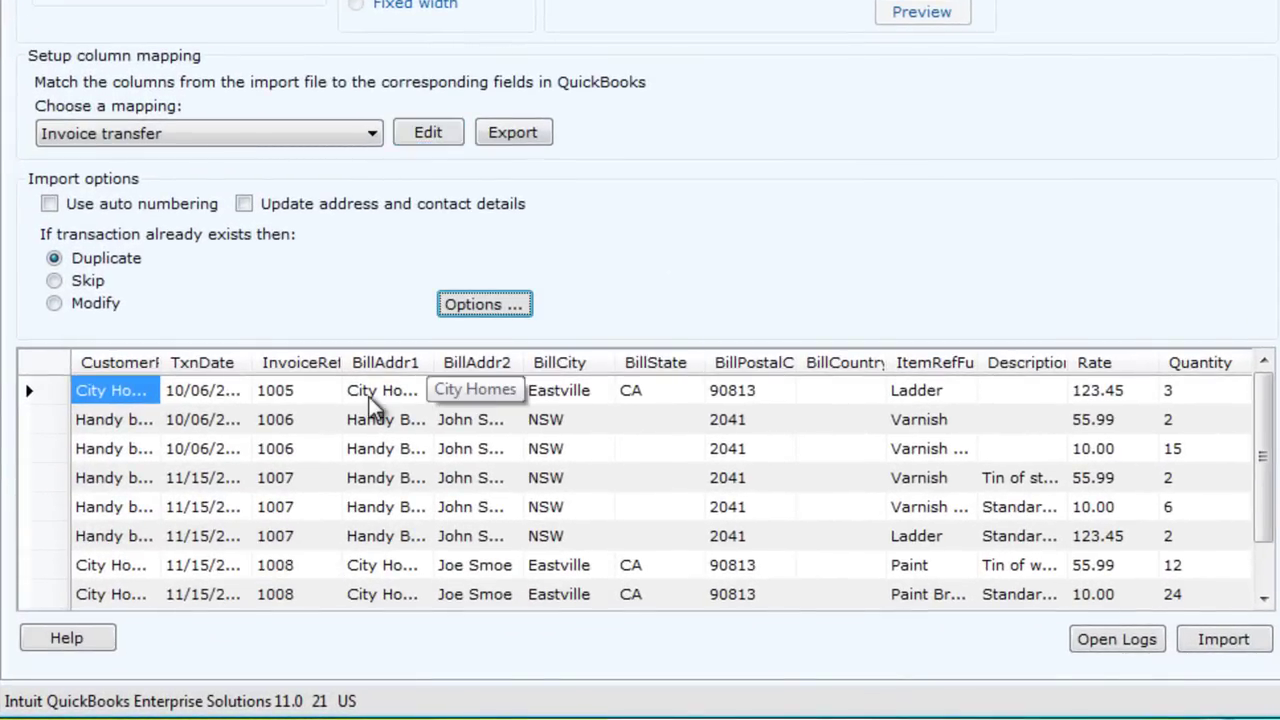
Step: Import the invoices into Rozelle Realestate: 4 added, 0 skipped, 0 errors
click(1210, 637)
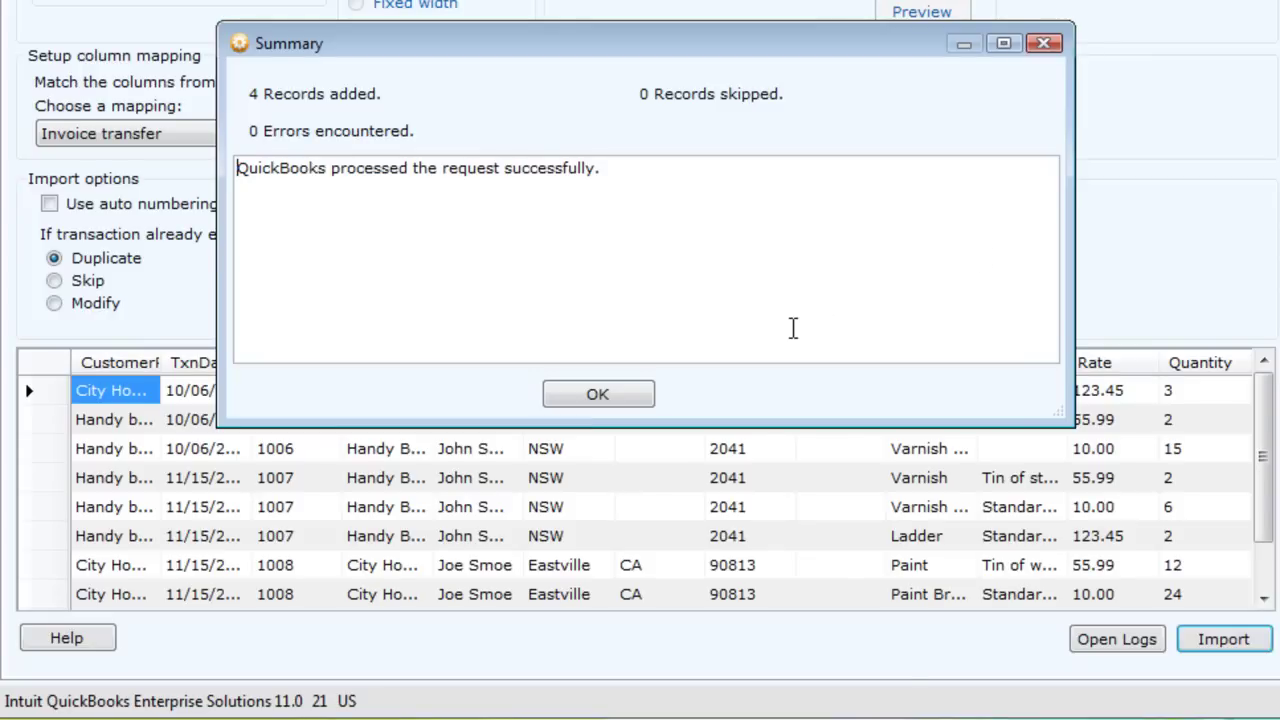
click(633, 396)
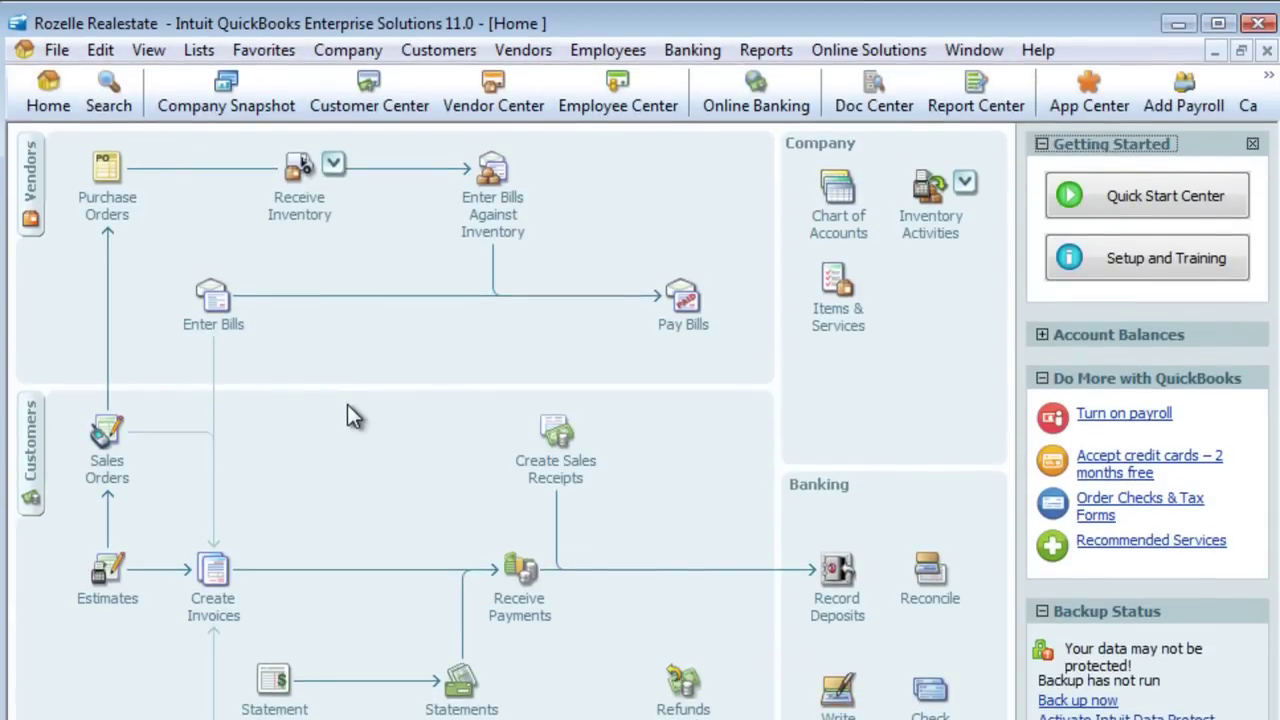
Step: List Rozelle Realestate's invoices 1005–1008 (total 2,333.44) under Customer Center Transactions
click(32, 465)
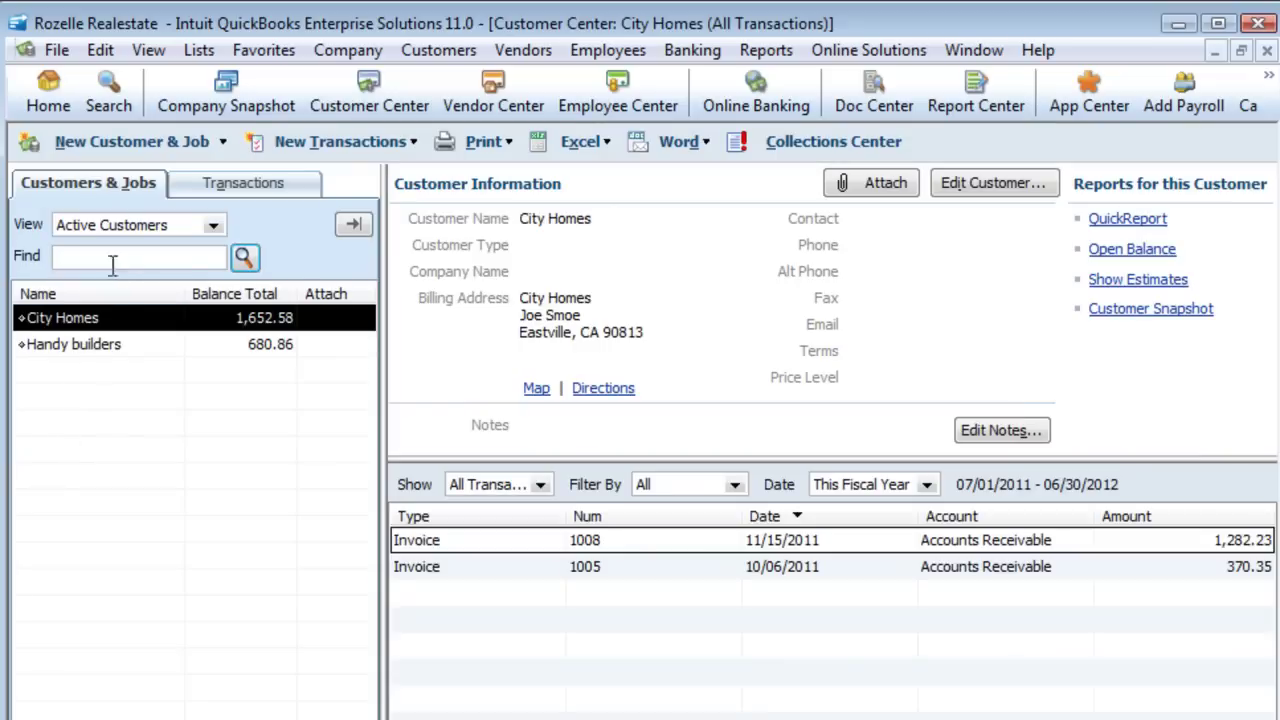
click(223, 186)
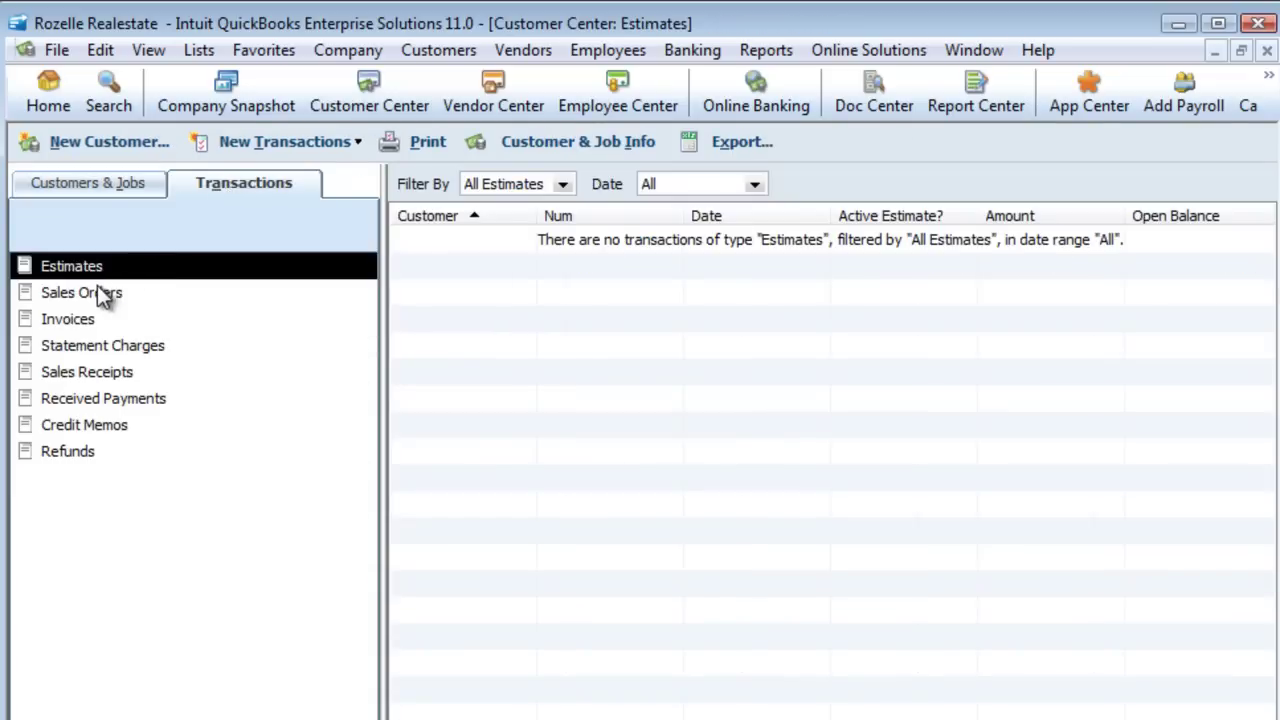
click(70, 319)
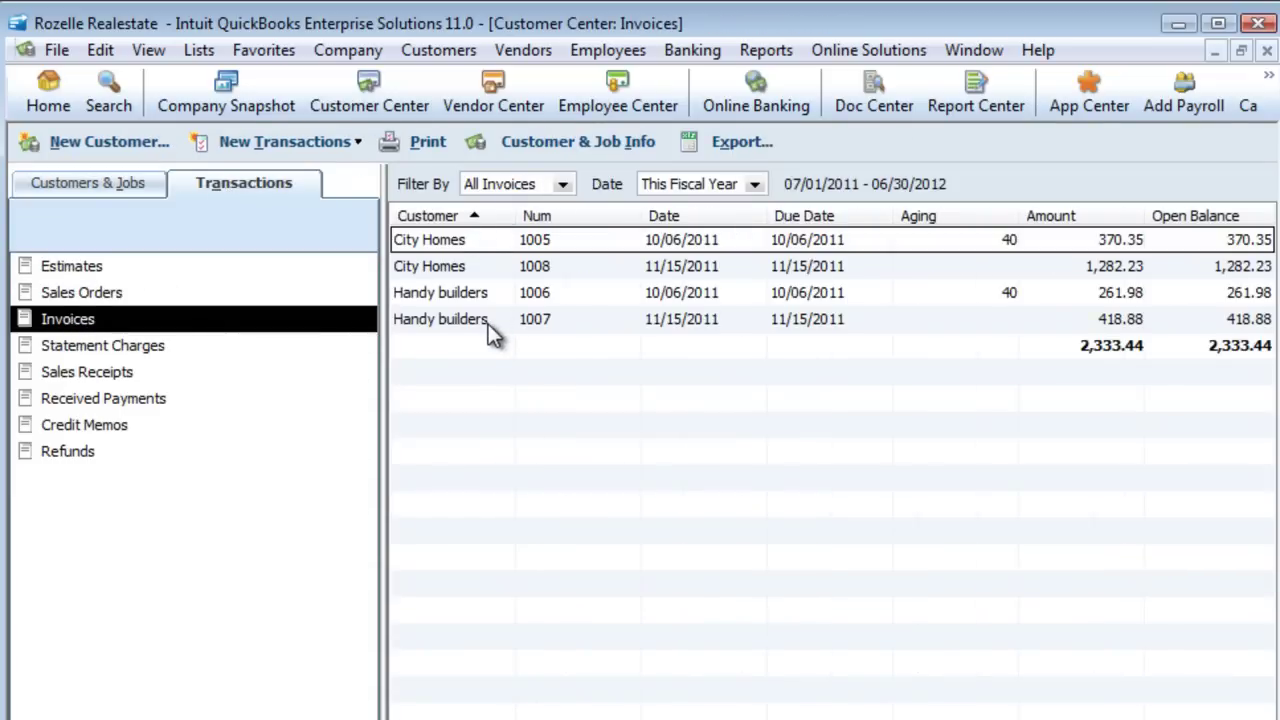